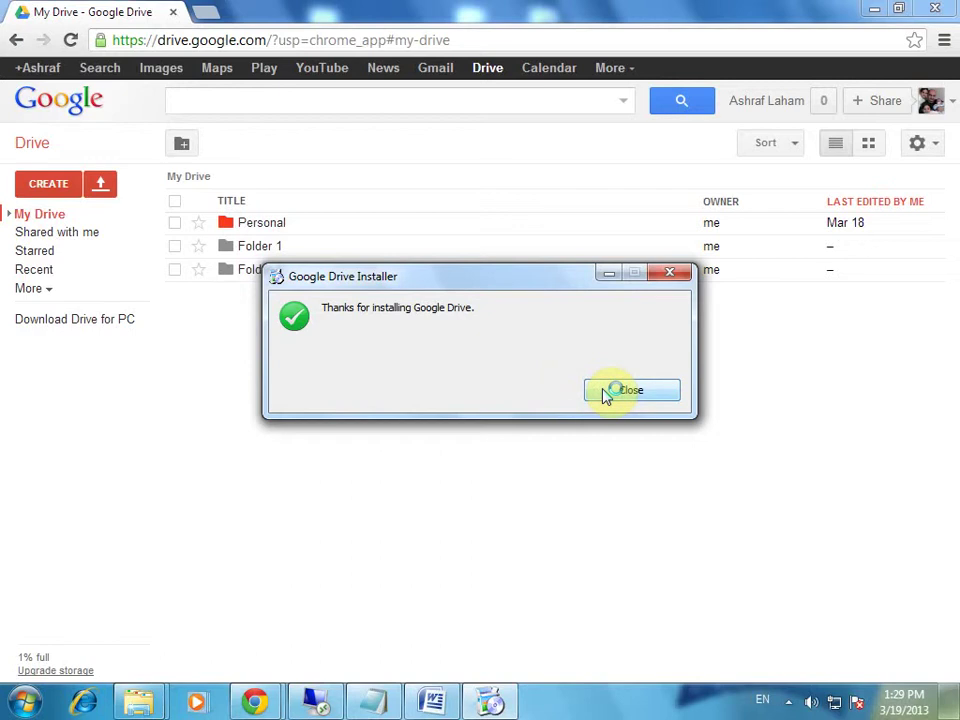
# - Close the finished Google Drive installer and begin signing in to the Google Drive desktop app
pyautogui.click(606, 393)
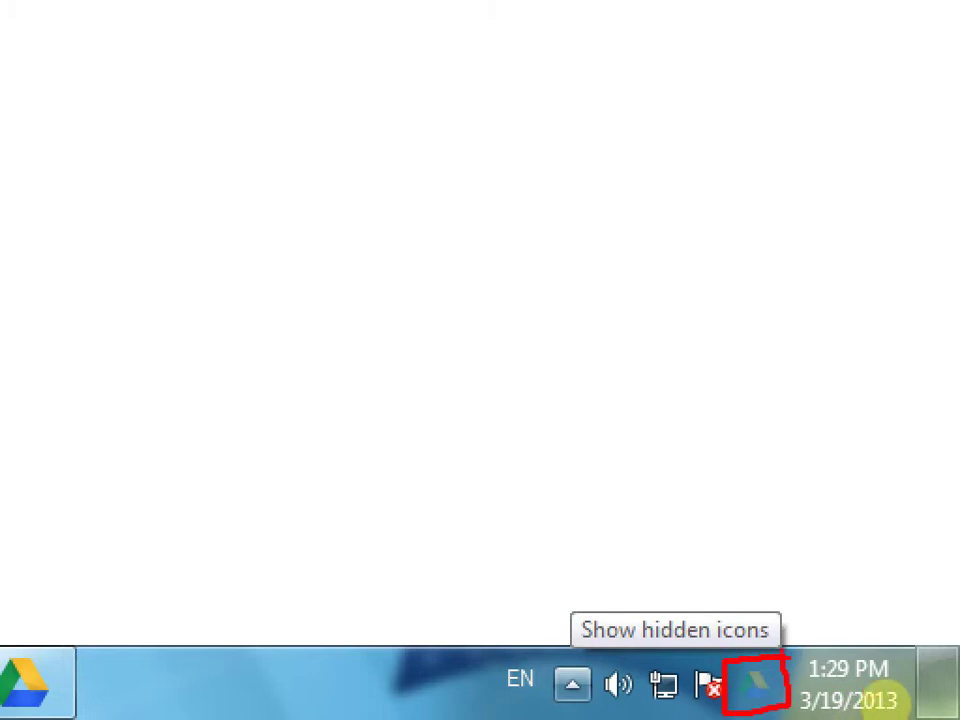
pyautogui.moveTo(940, 685)
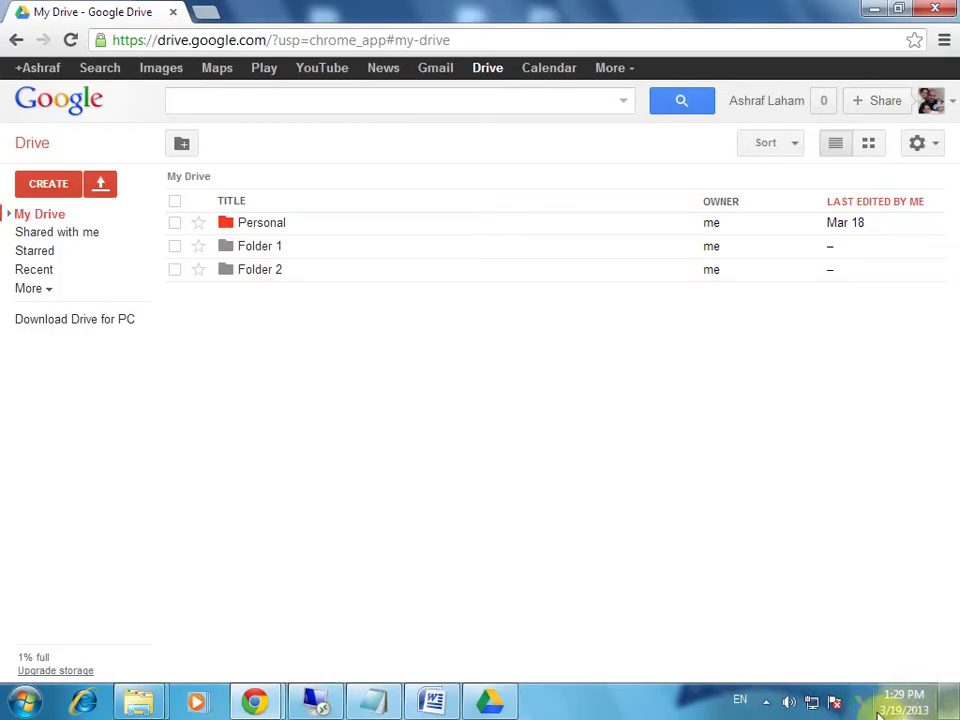
pyautogui.click(492, 703)
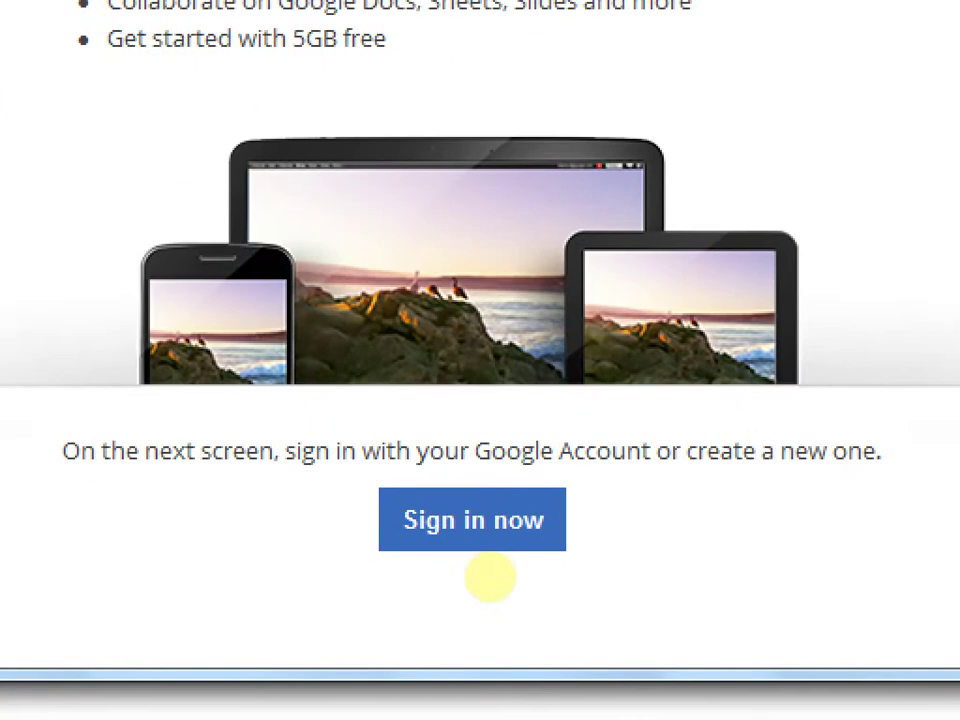
pyautogui.moveTo(388, 569); pyautogui.dragTo(575, 568)
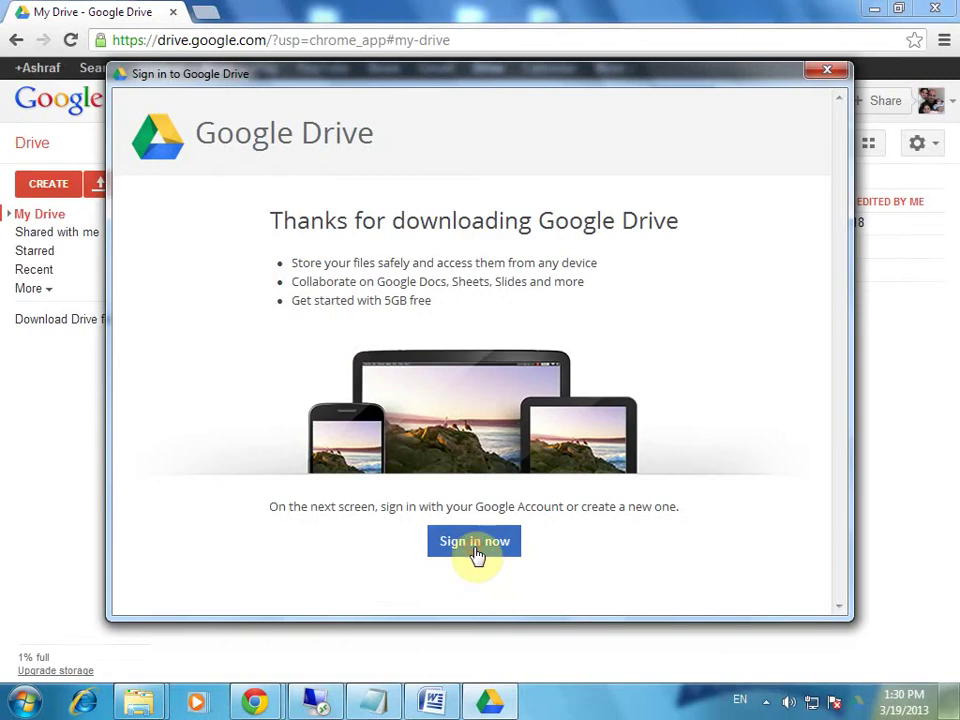
pyautogui.click(472, 546)
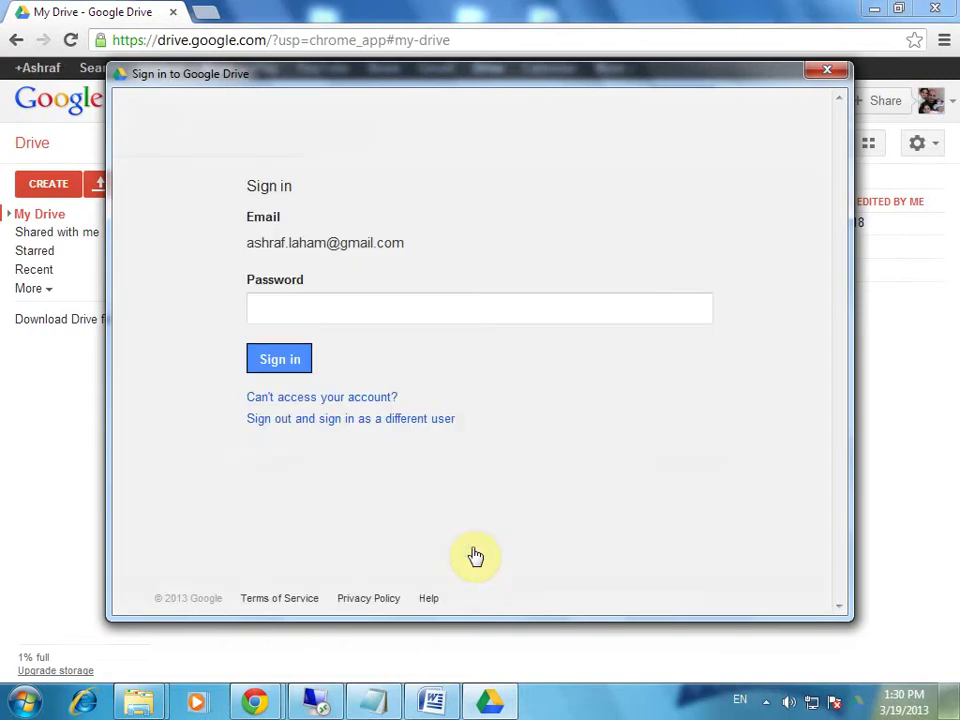
# - Enter the Google account password and sign in to Google Drive
pyautogui.click(332, 318)
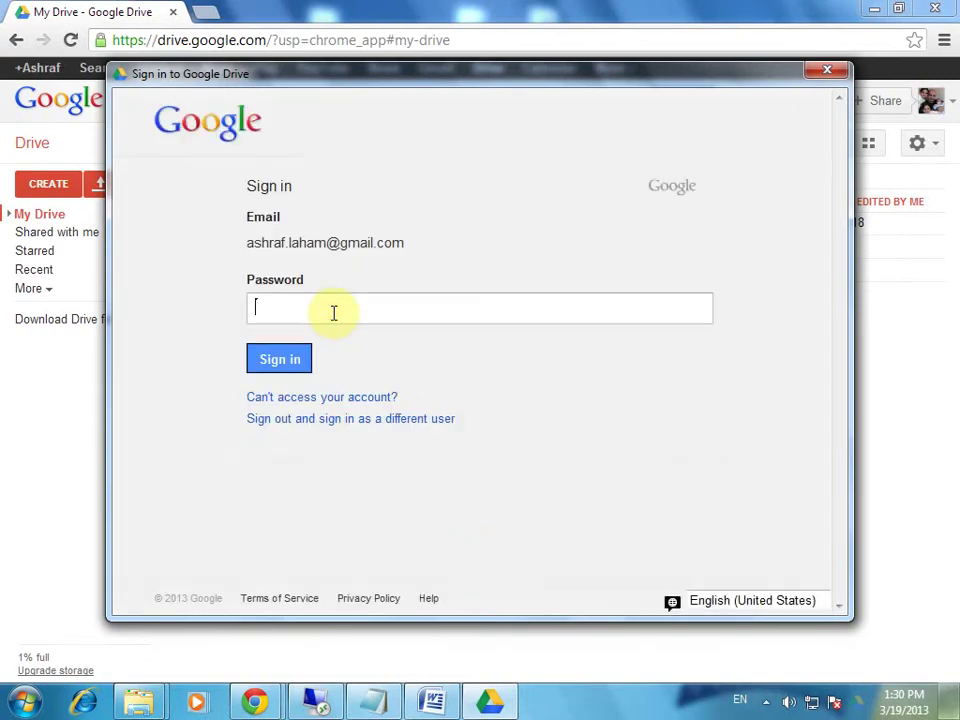
pyautogui.write('•••••••••••••')
pyautogui.press('Return')
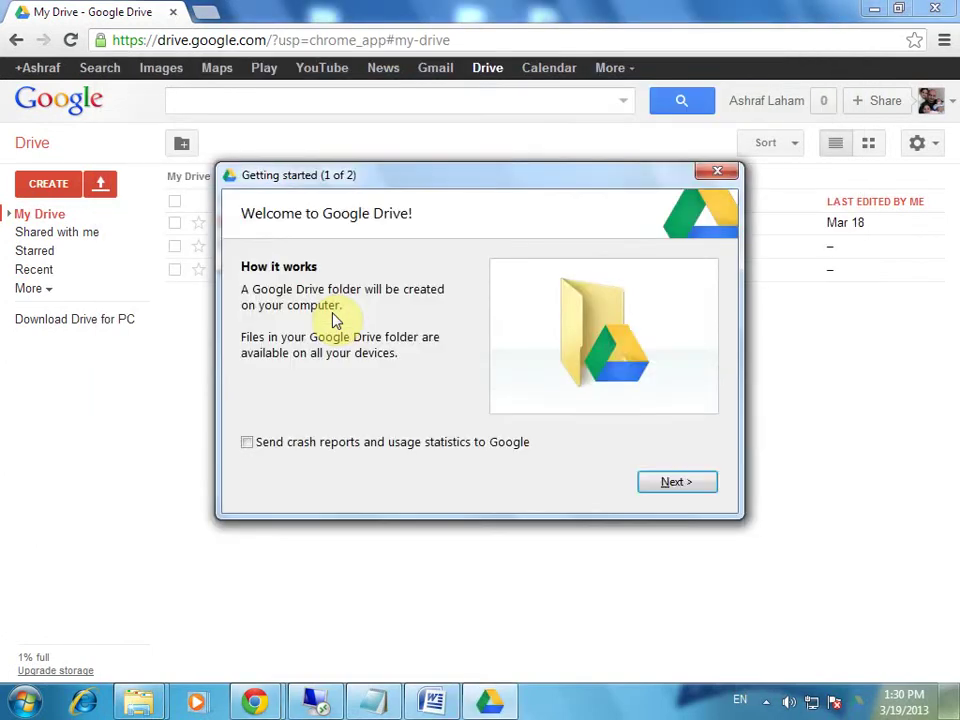
# - Advance through the Getting started wizard, leaving crash reports off, and open the Advanced setup
pyautogui.click(672, 484)
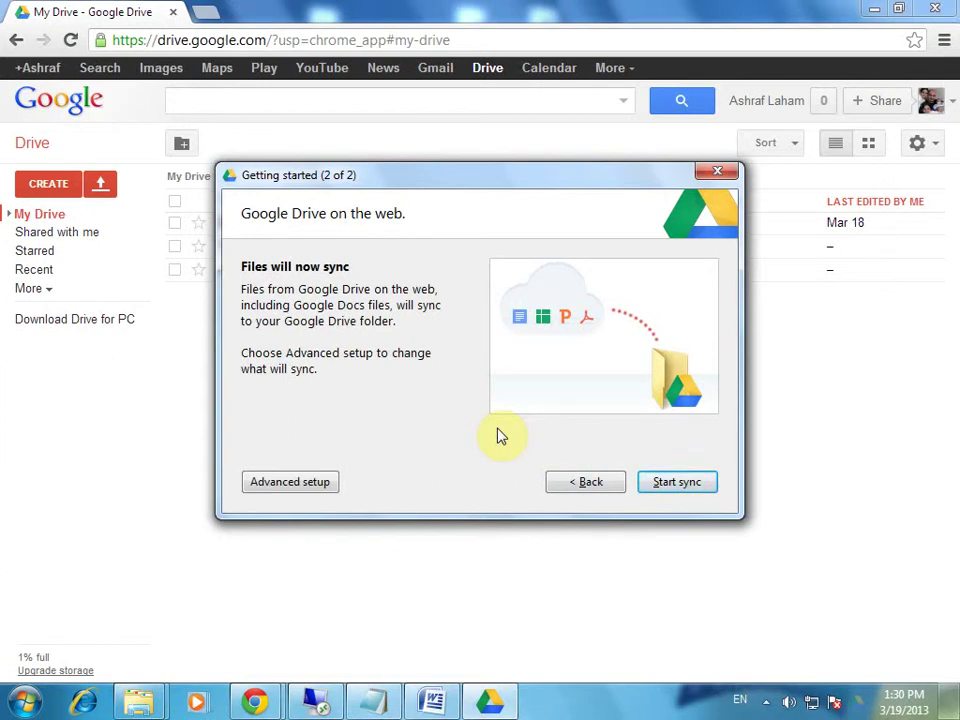
pyautogui.moveTo(436, 183); pyautogui.dragTo(420, 136)
pyautogui.click(313, 435)
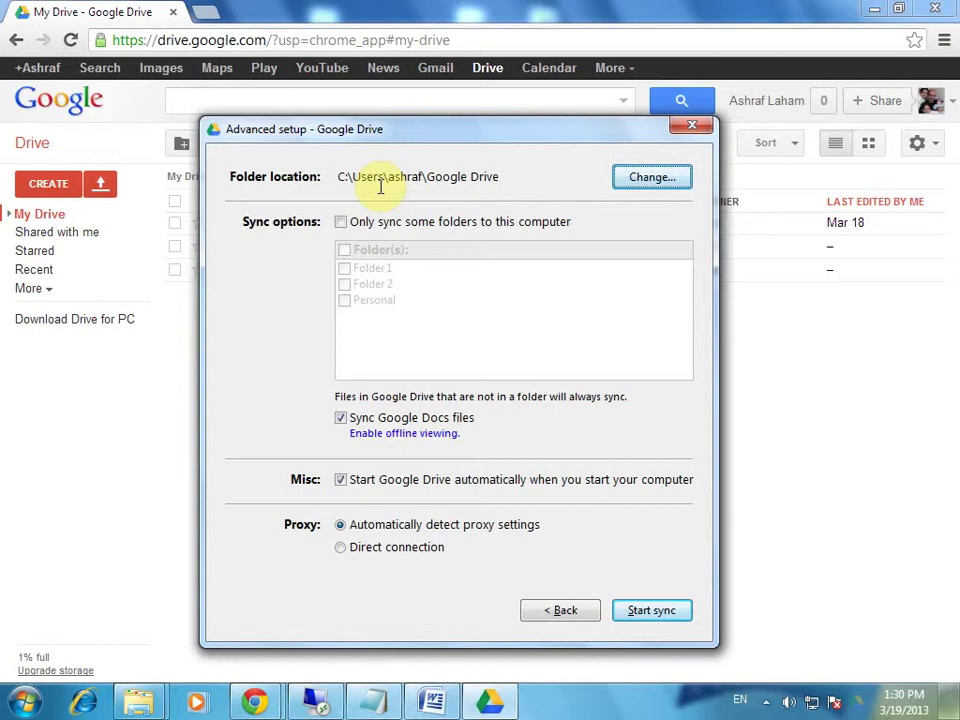
pyautogui.moveTo(338, 177); pyautogui.dragTo(499, 180)
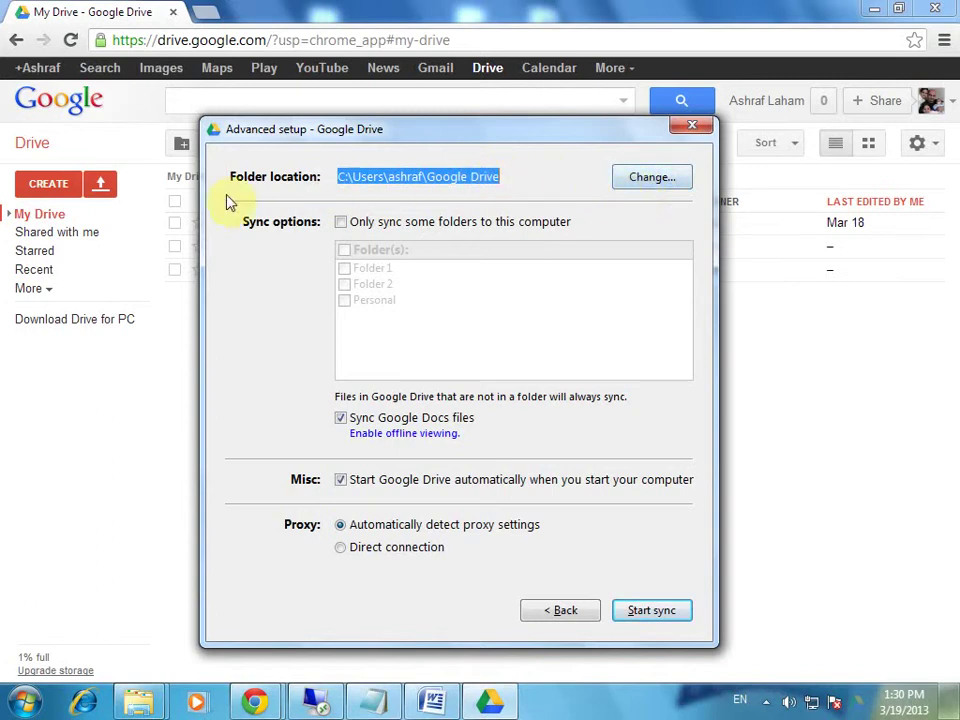
pyautogui.click(44, 216)
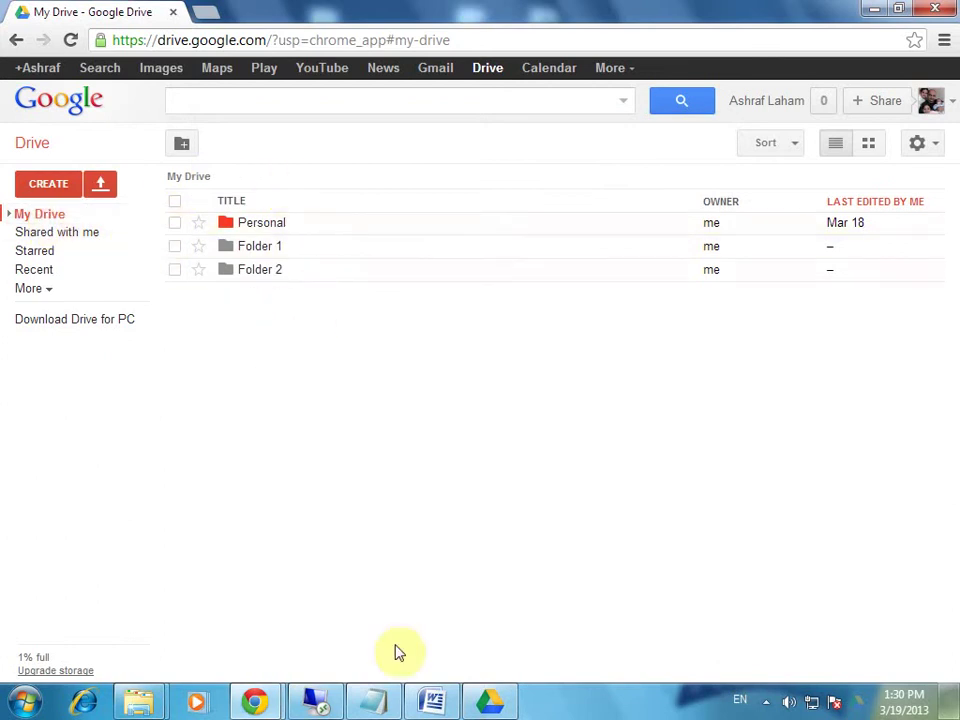
pyautogui.click(489, 701)
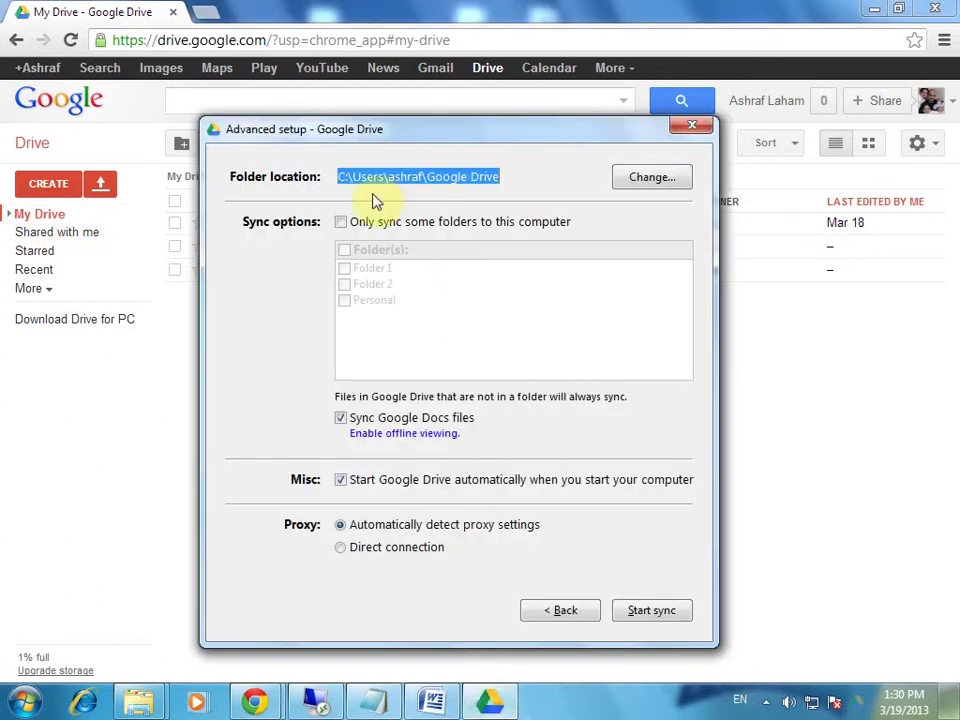
# - Change the Google Drive folder location to My Documents in the Documents library
pyautogui.click(658, 184)
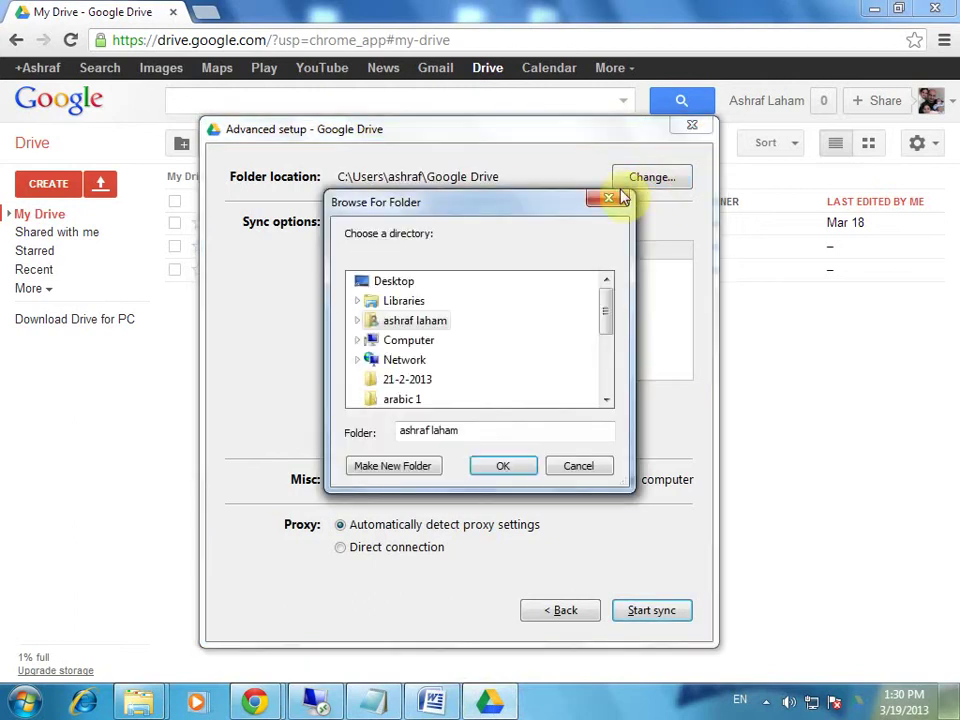
pyautogui.moveTo(534, 204); pyautogui.dragTo(532, 170)
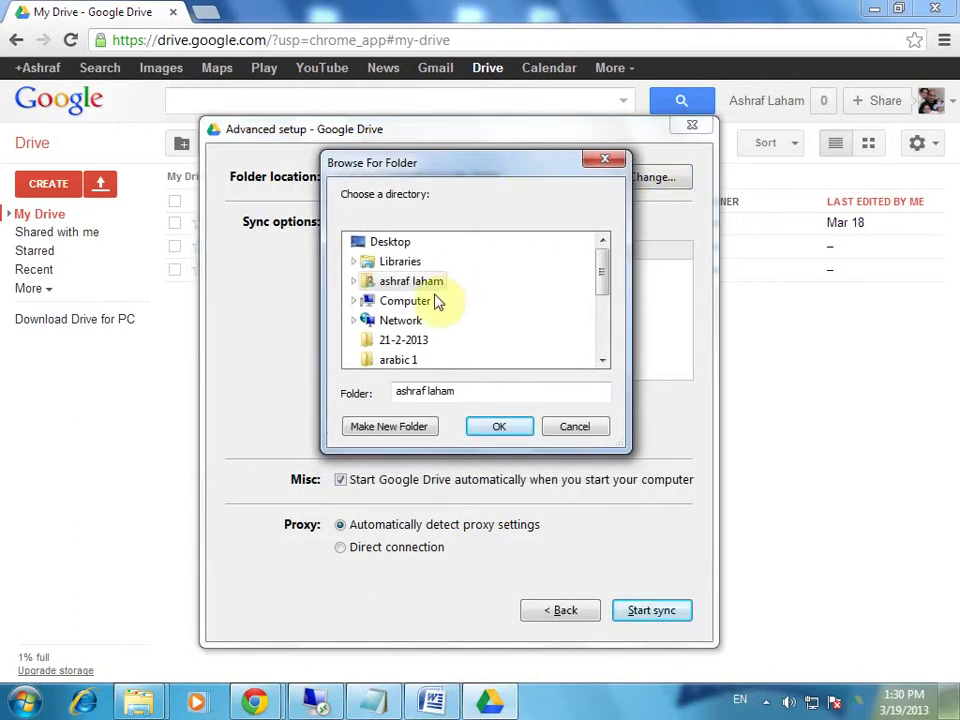
pyautogui.click(352, 281)
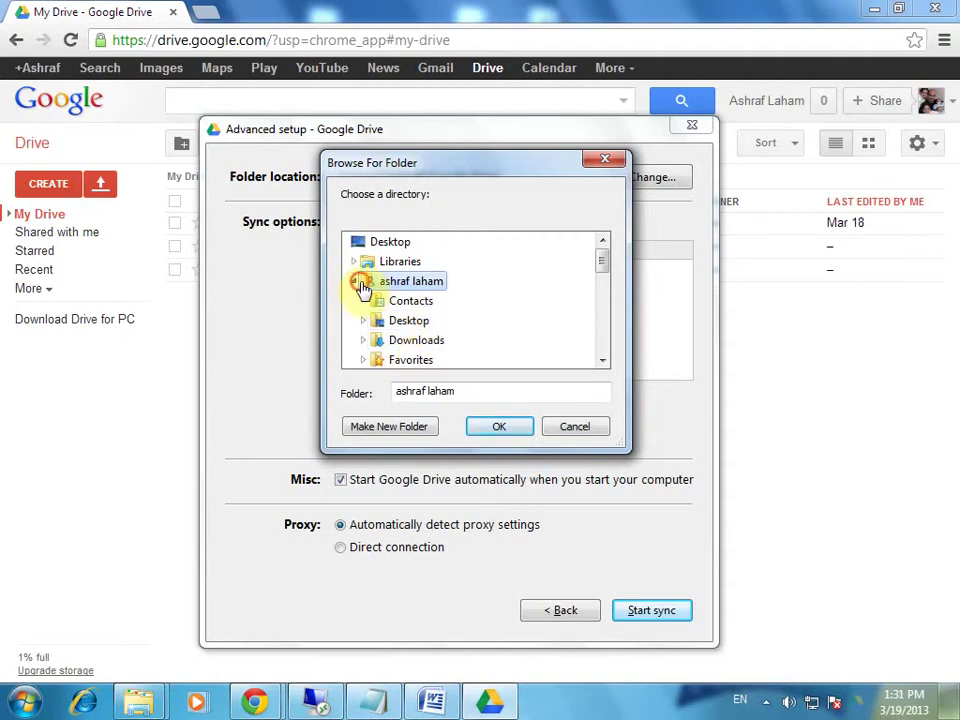
pyautogui.click(353, 281)
pyautogui.click(353, 261)
pyautogui.doubleClick(393, 286)
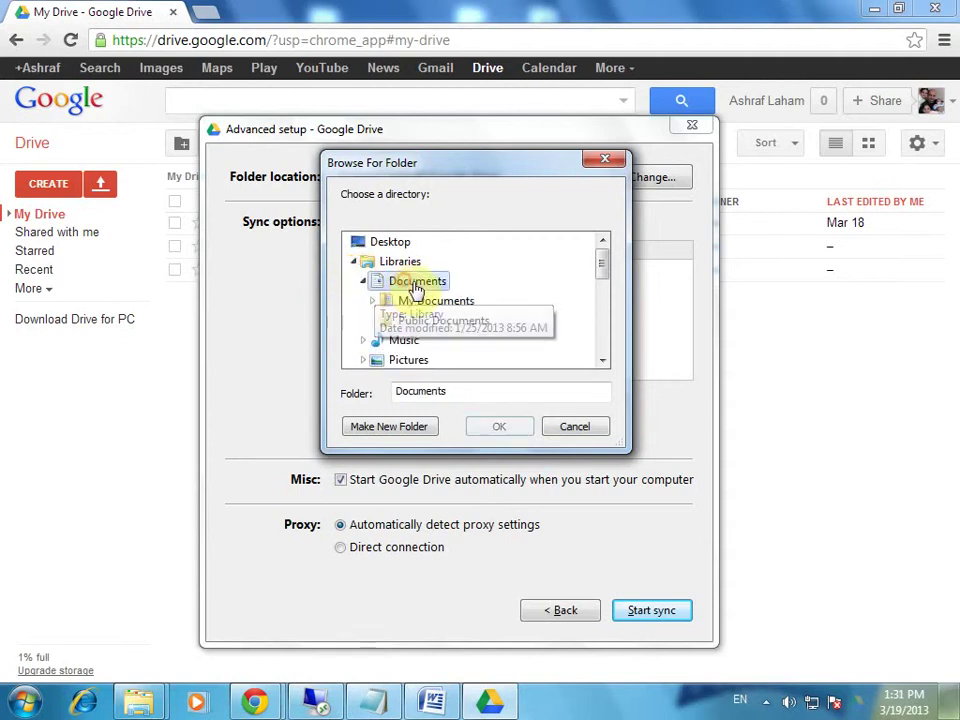
pyautogui.click(426, 302)
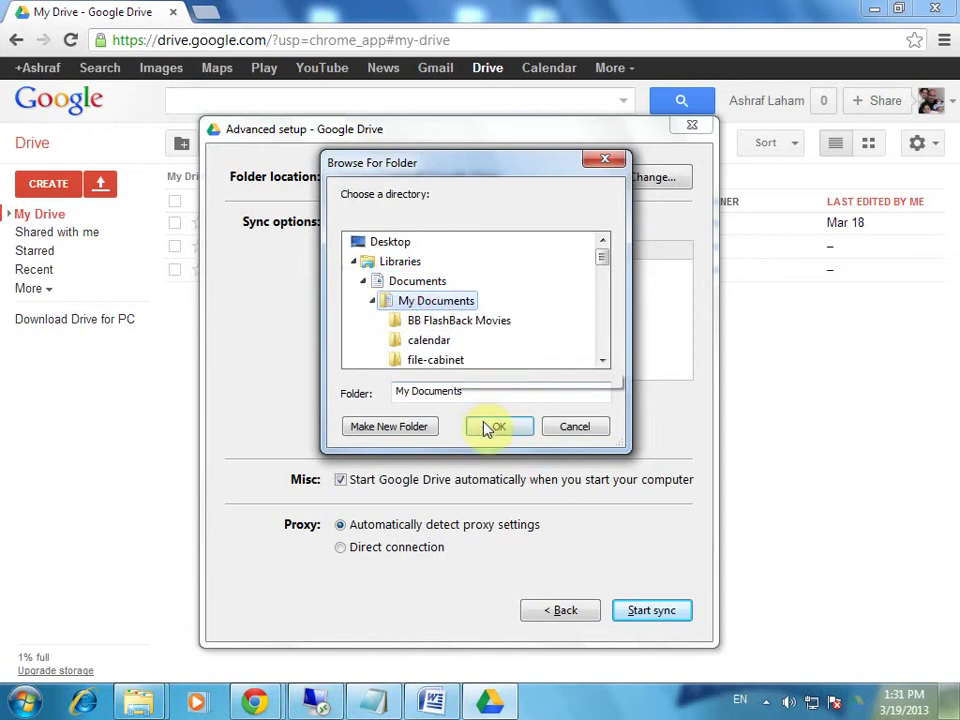
pyautogui.click(489, 426)
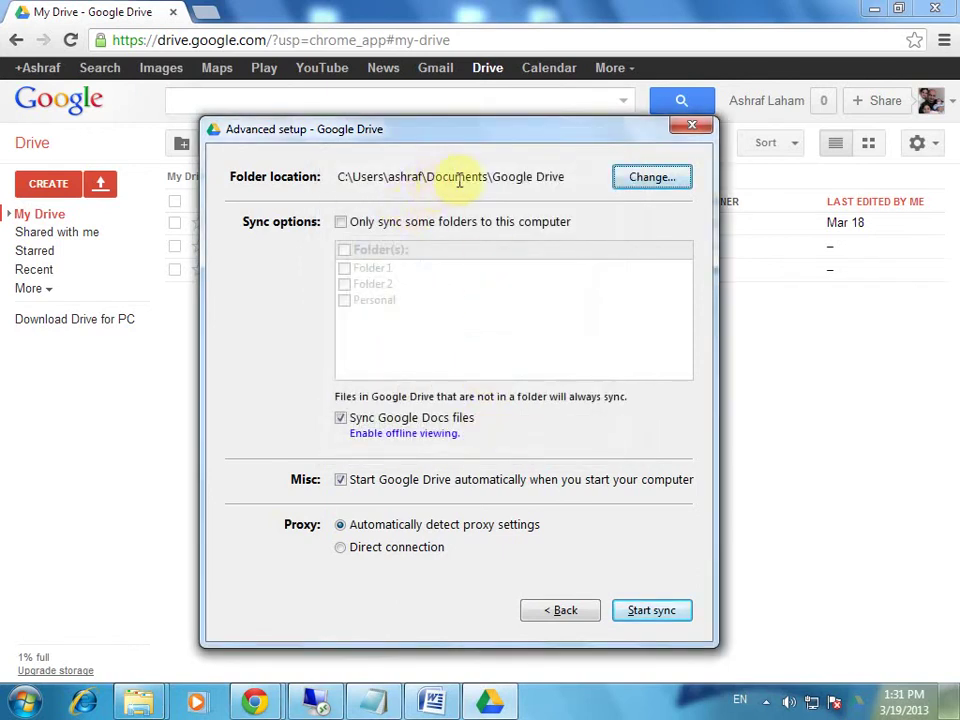
# - Start the sync with the Google Drive folder located in Documents
pyautogui.moveTo(492, 176); pyautogui.dragTo(569, 176)
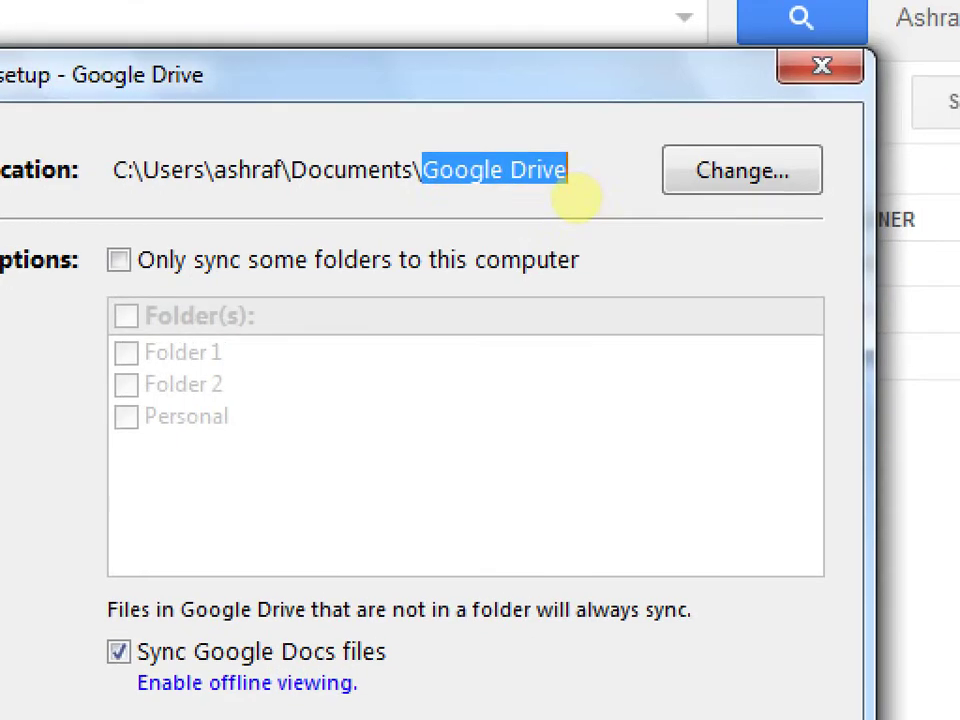
pyautogui.moveTo(430, 195); pyautogui.dragTo(568, 195)
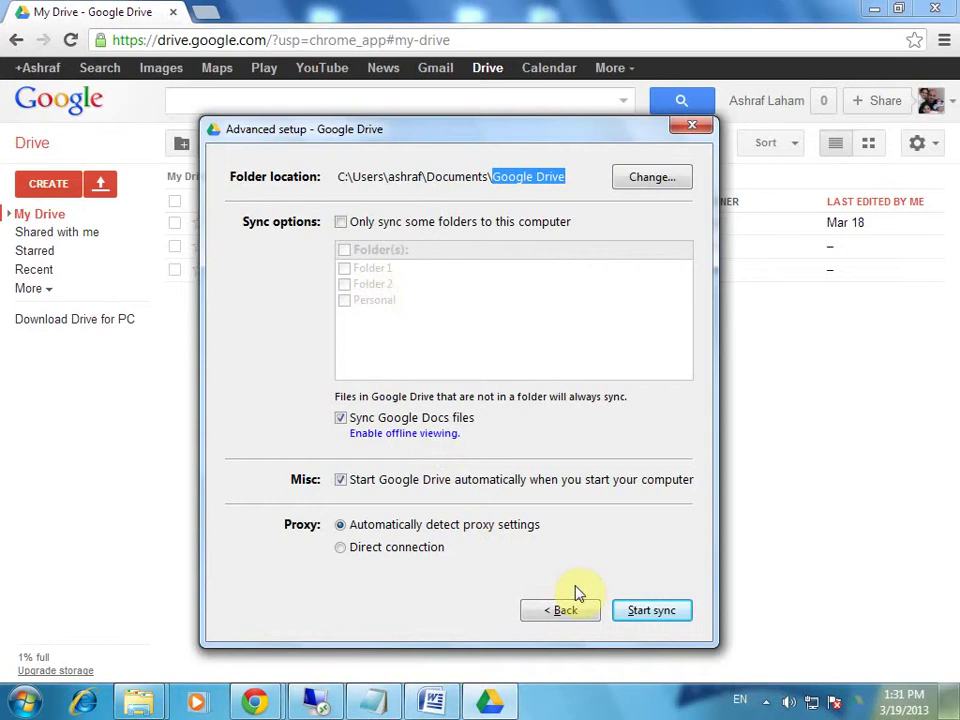
pyautogui.click(648, 611)
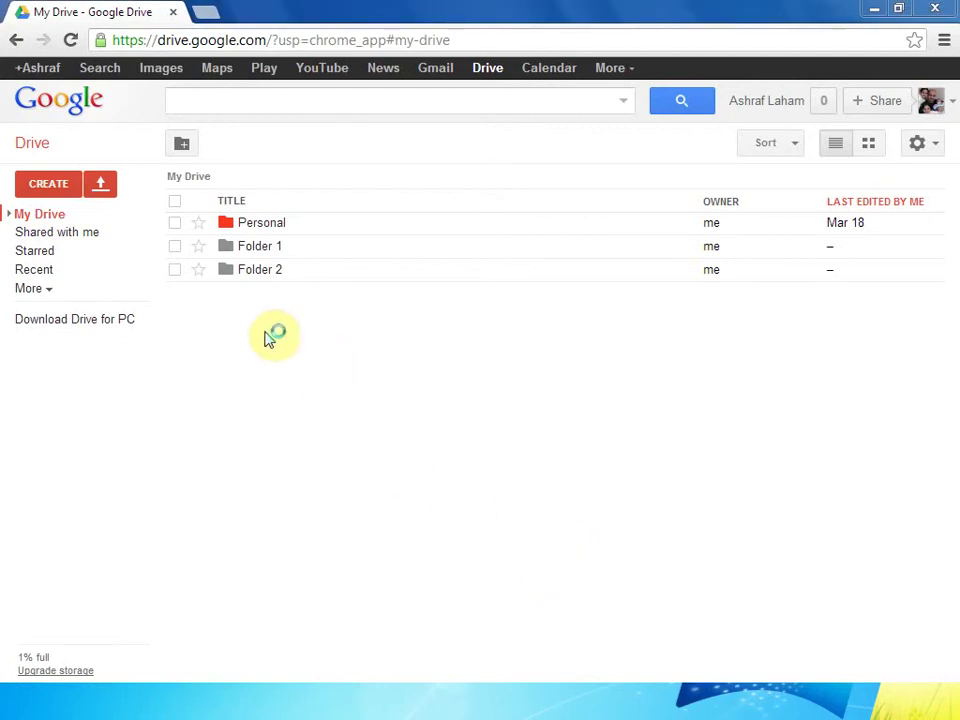
# - Open the local Google Drive folder and compare its folders with those listed in My Drive on the web
pyautogui.doubleClick(228, 224)
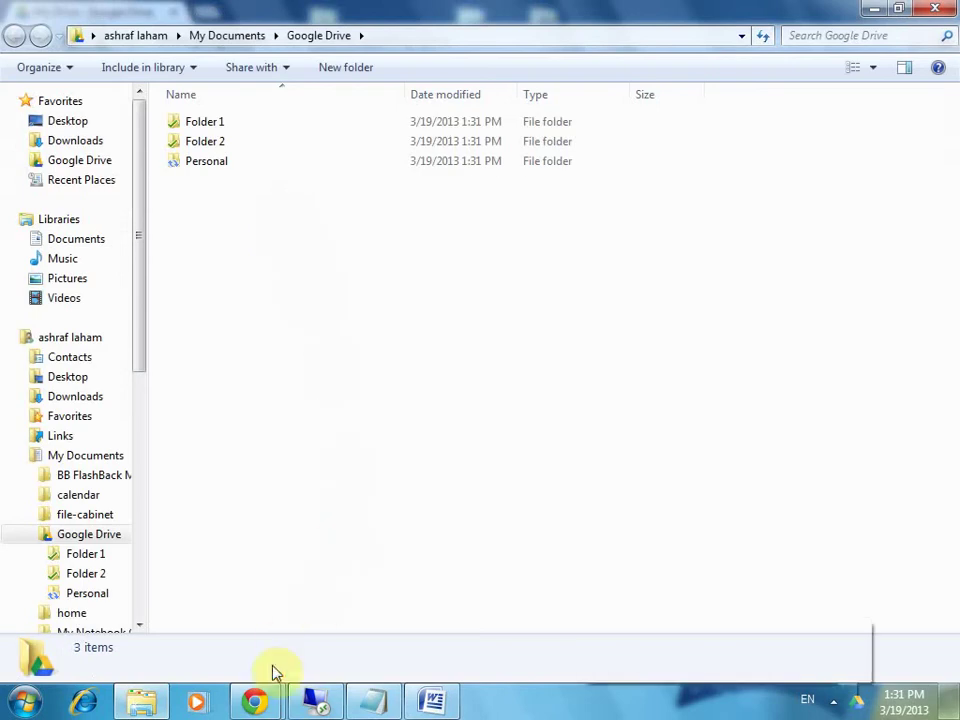
pyautogui.moveTo(254, 700)
pyautogui.click(204, 609)
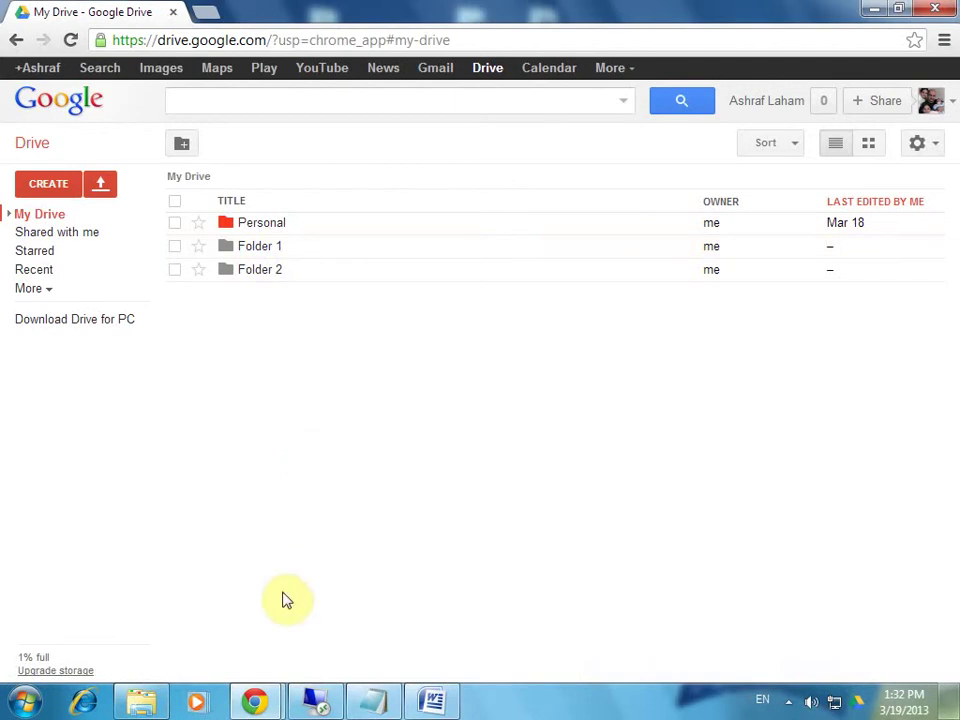
pyautogui.click(145, 703)
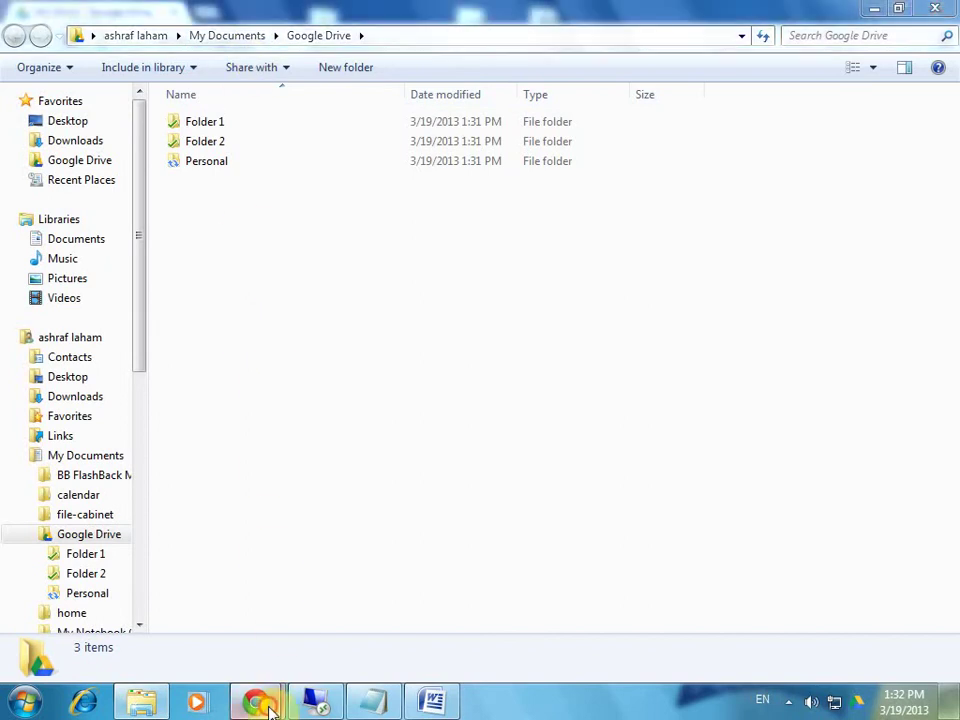
pyautogui.moveTo(253, 700)
pyautogui.click(199, 617)
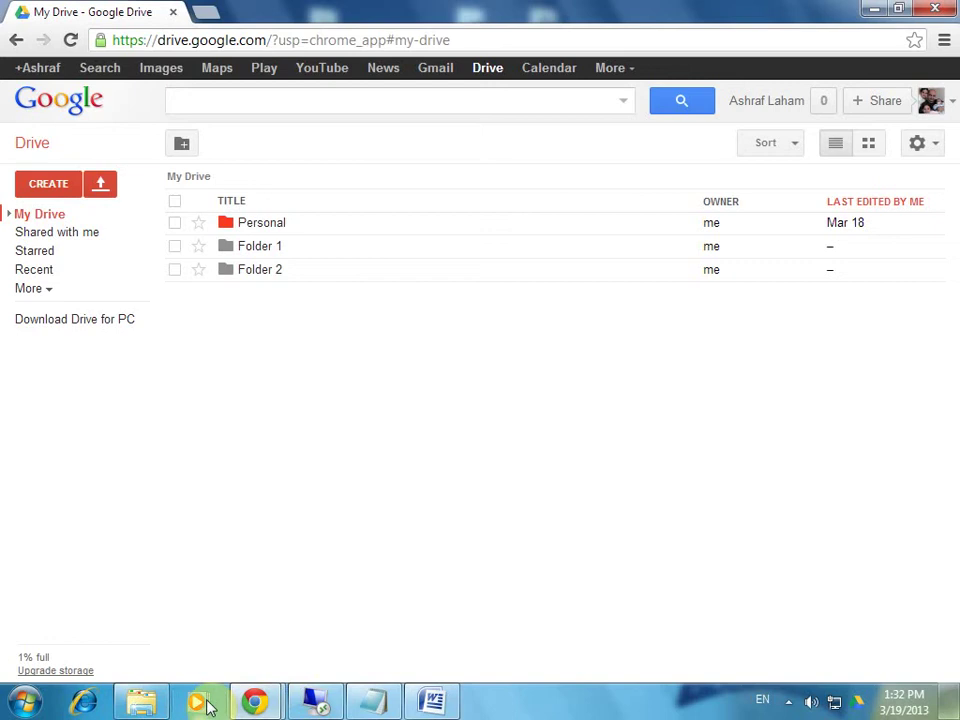
# - Switch to Microsoft Word and save the open rose picture document as Doc1.docx in the Google Drive folder
pyautogui.click(420, 702)
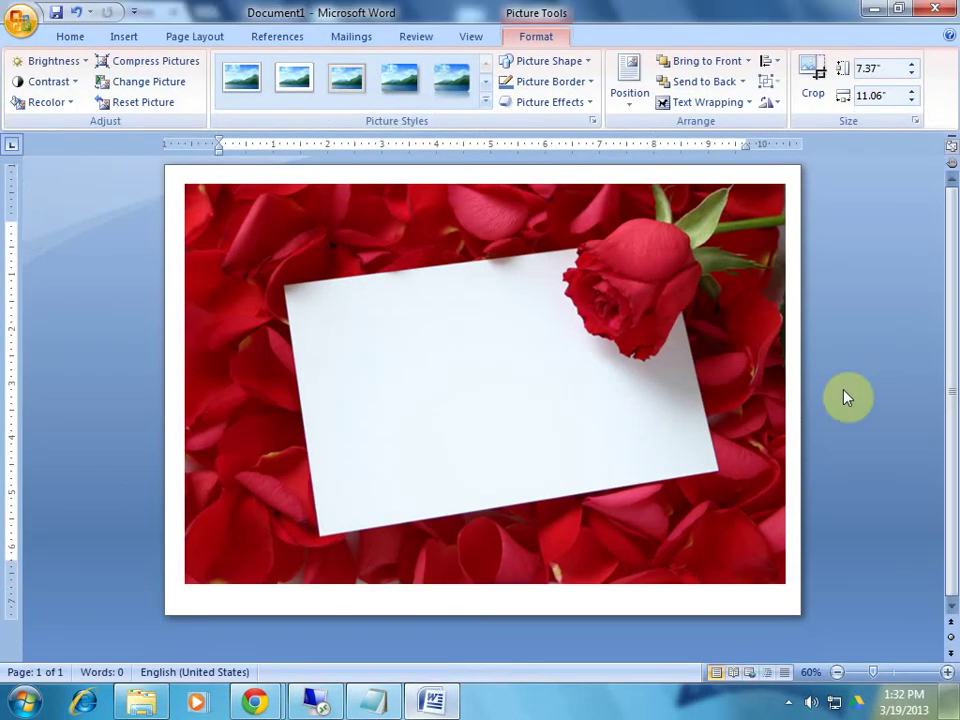
pyautogui.click(611, 343)
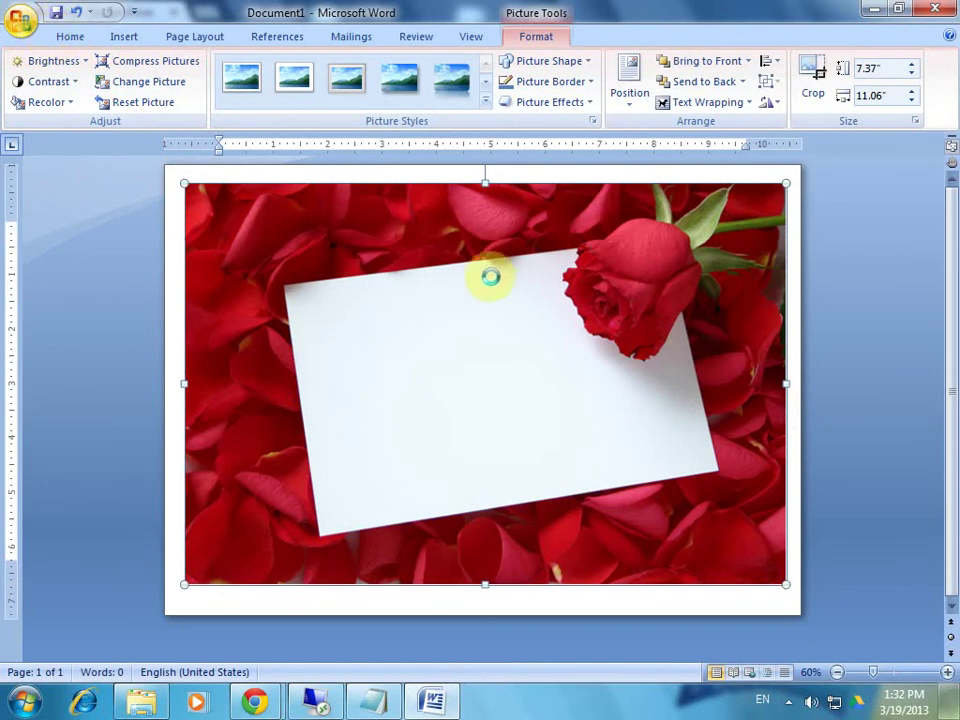
pyautogui.hotkey('ctrl', 's')
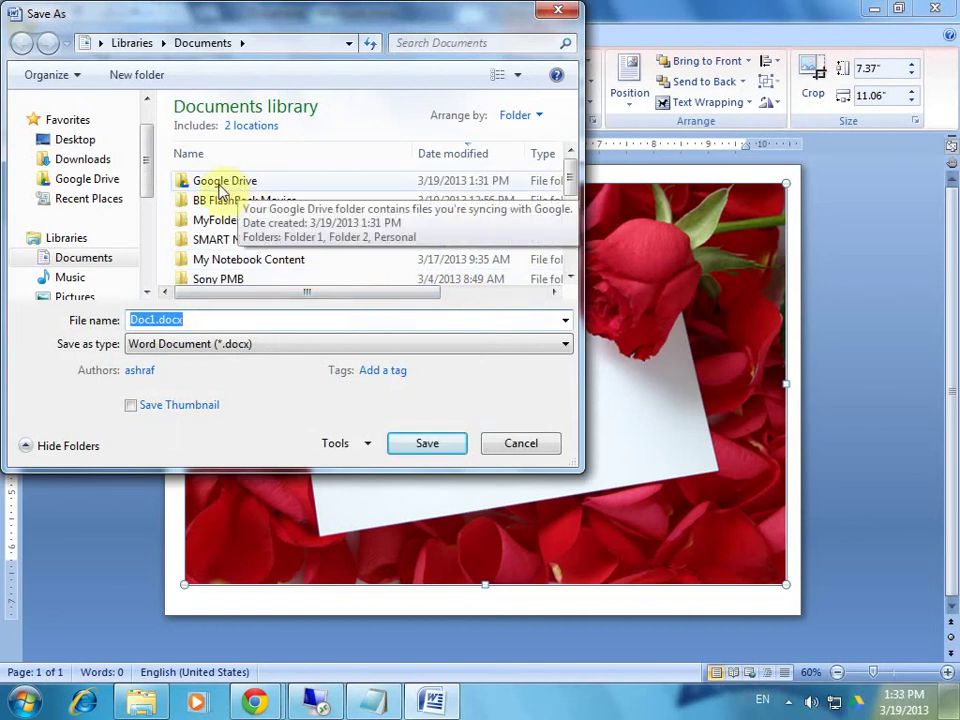
pyautogui.doubleClick(262, 188)
pyautogui.doubleClick(152, 321)
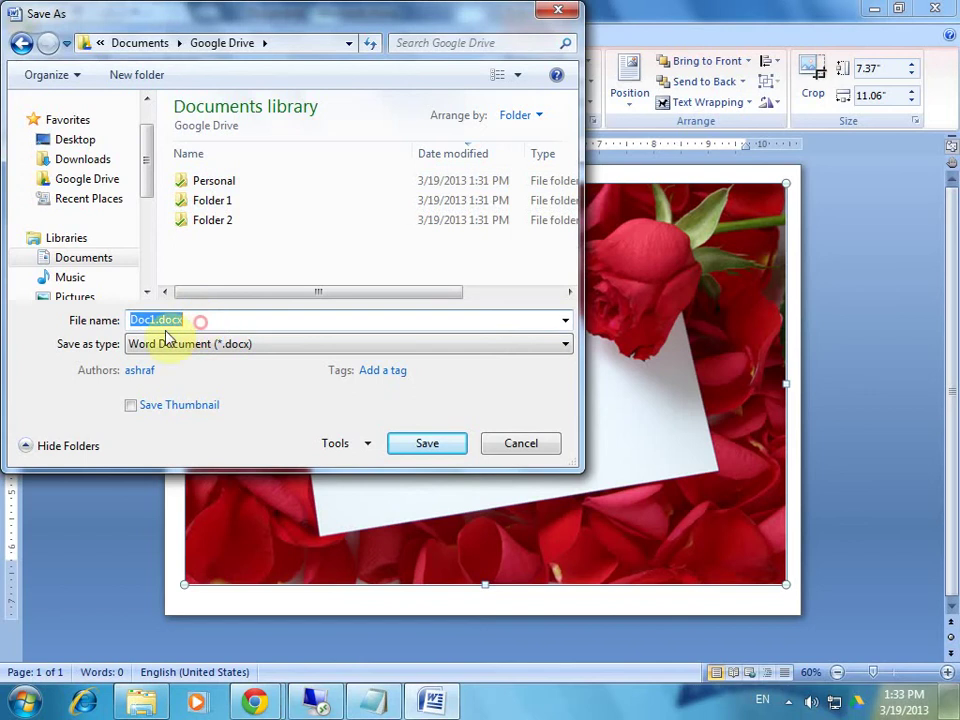
pyautogui.click(427, 443)
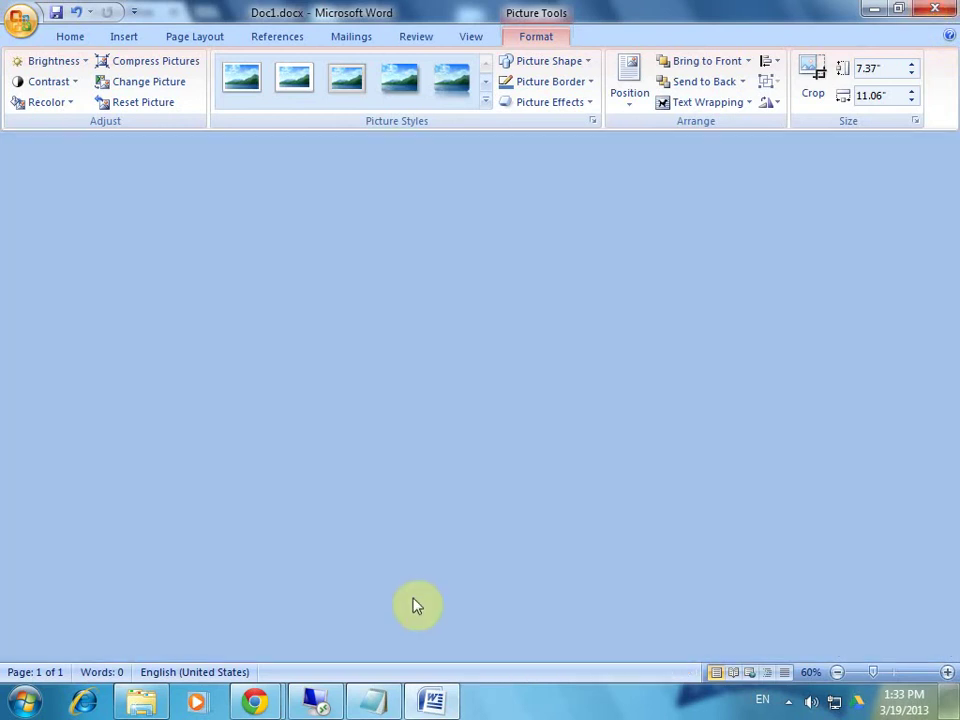
# - Switch to My Drive in Chrome and create a new Google Docs document
pyautogui.moveTo(255, 705)
pyautogui.click(195, 634)
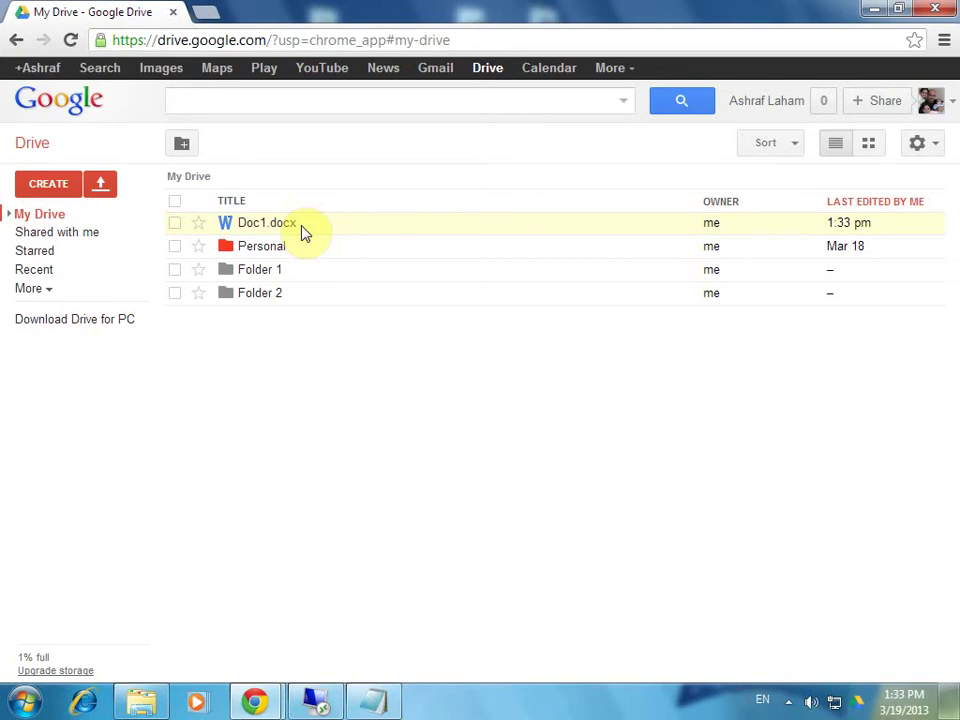
pyautogui.click(62, 189)
pyautogui.click(124, 268)
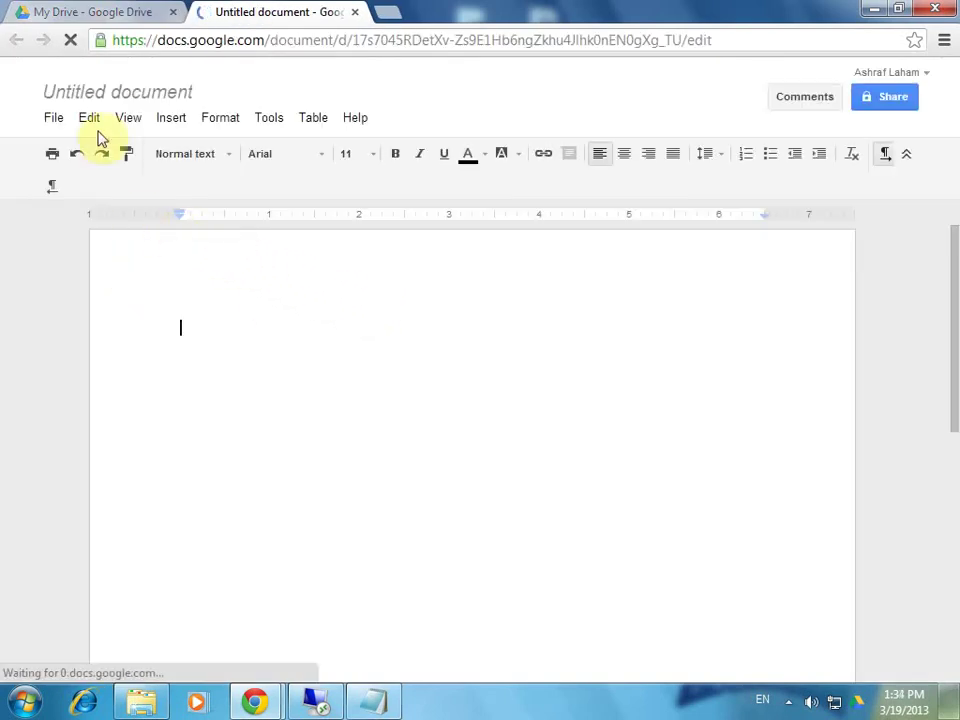
# - Rename the new document as Mydoc 11 and enter the text "fsdgds" in its body
pyautogui.click(110, 100)
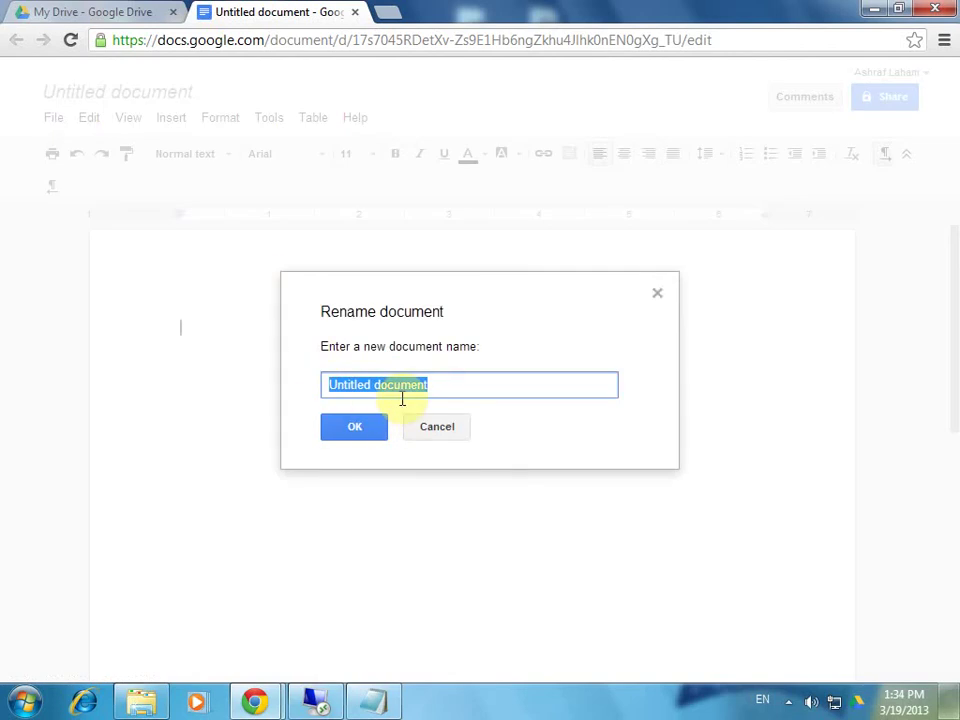
pyautogui.write('Mydoc ')
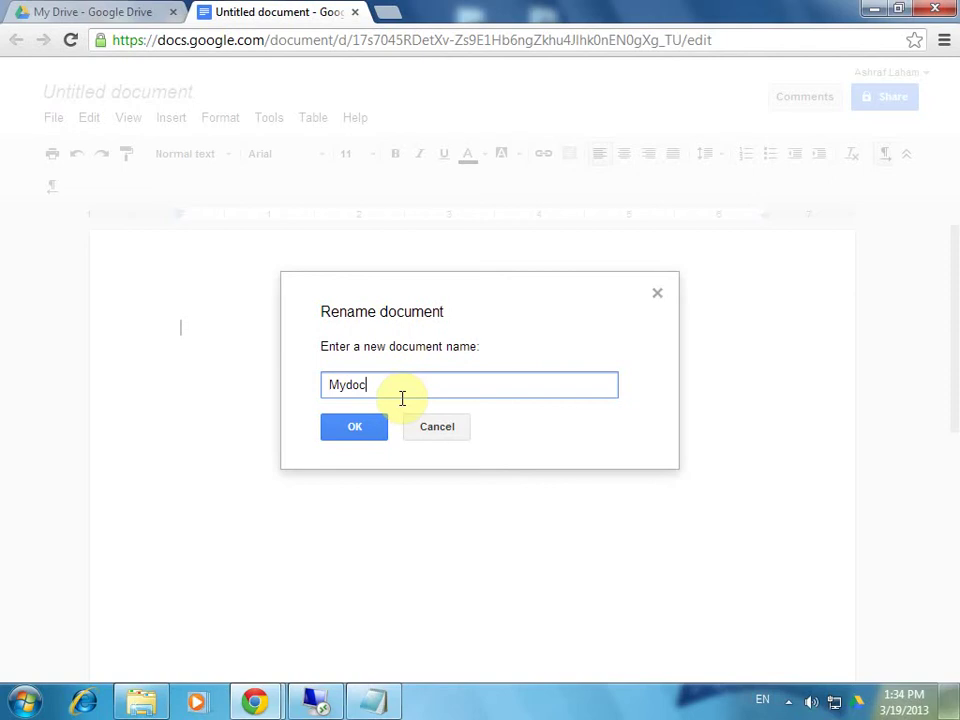
pyautogui.write('11')
pyautogui.click(368, 430)
pyautogui.write('fsdgds')
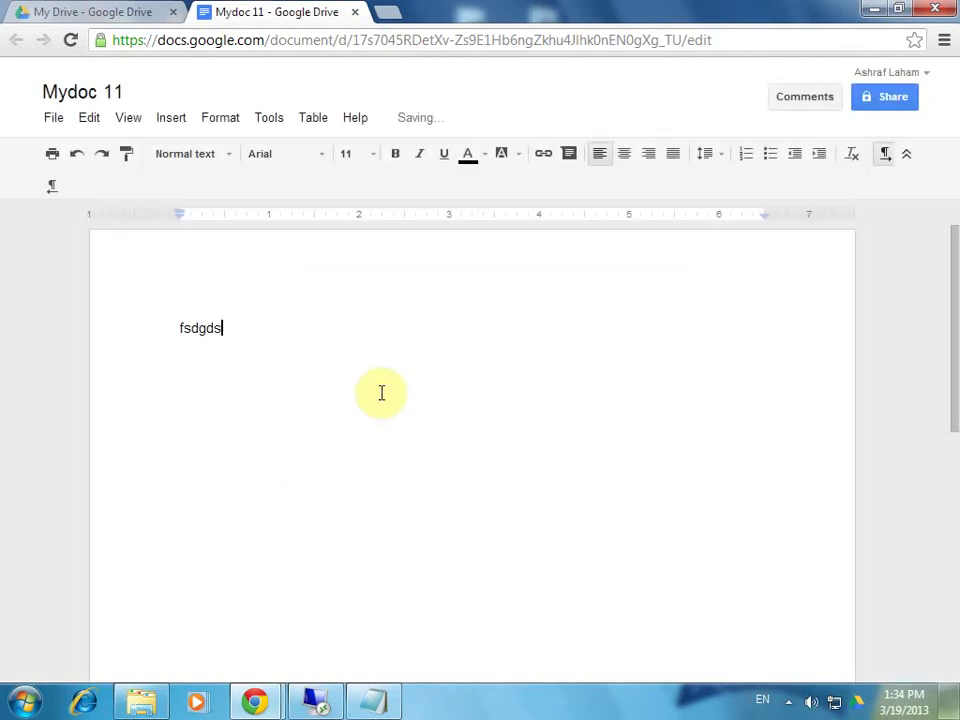
# - Append "fgsdfgsdfgsdfg" to the body text of Mydoc 11 and close the document to return to My Drive
pyautogui.write('fgsdfgsdfgsdfg')
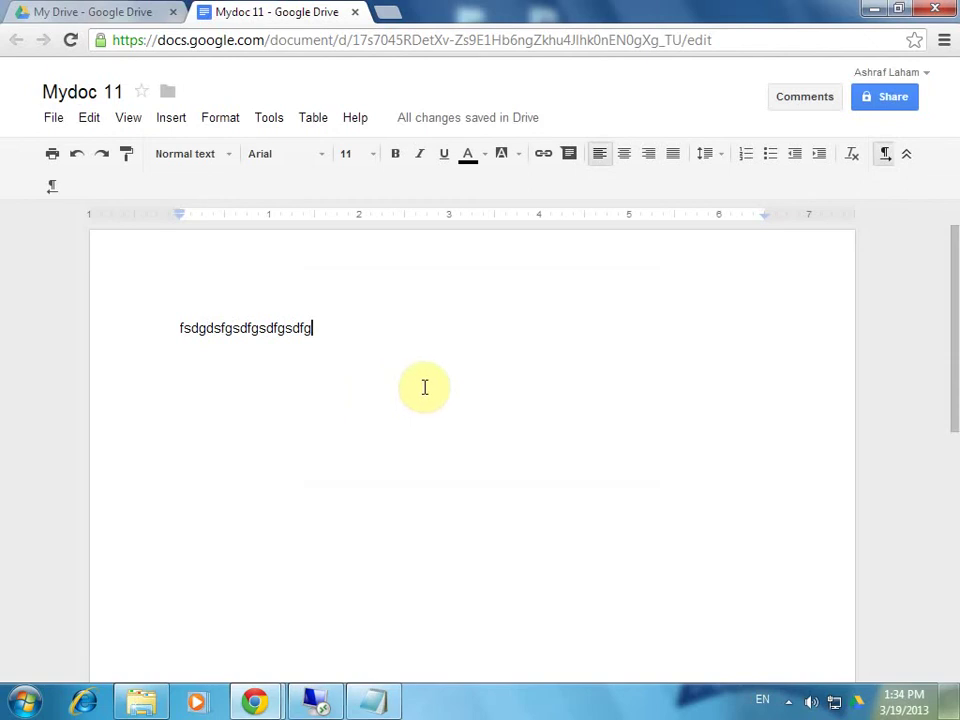
pyautogui.click(354, 12)
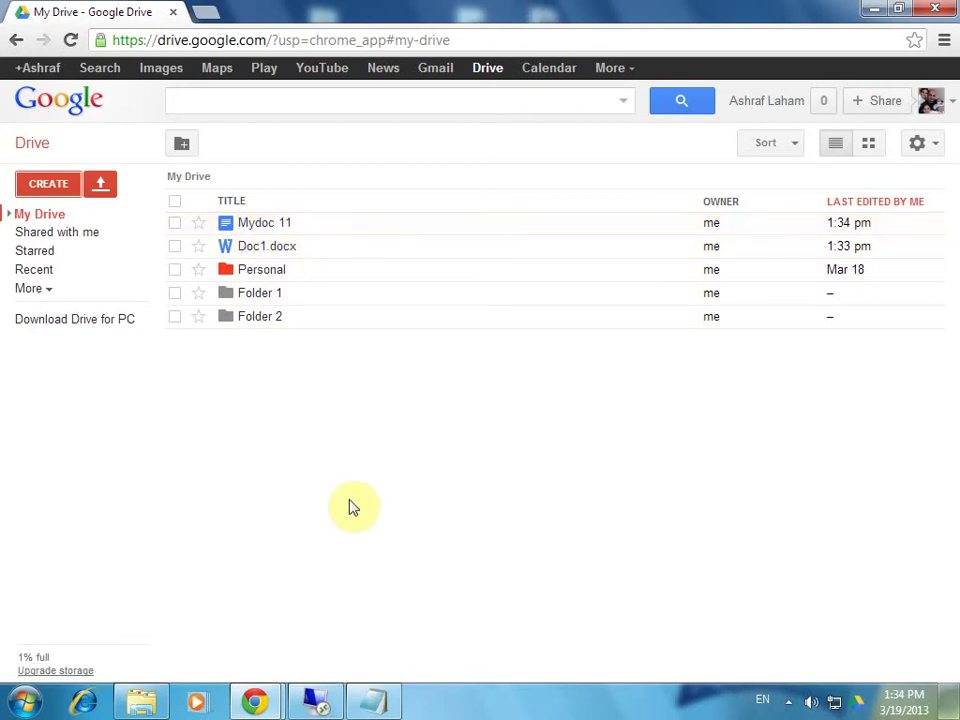
# - Check the local Google Drive folder for the Mydoc 11 document, comparing its contents with My Drive on the web
pyautogui.click(141, 702)
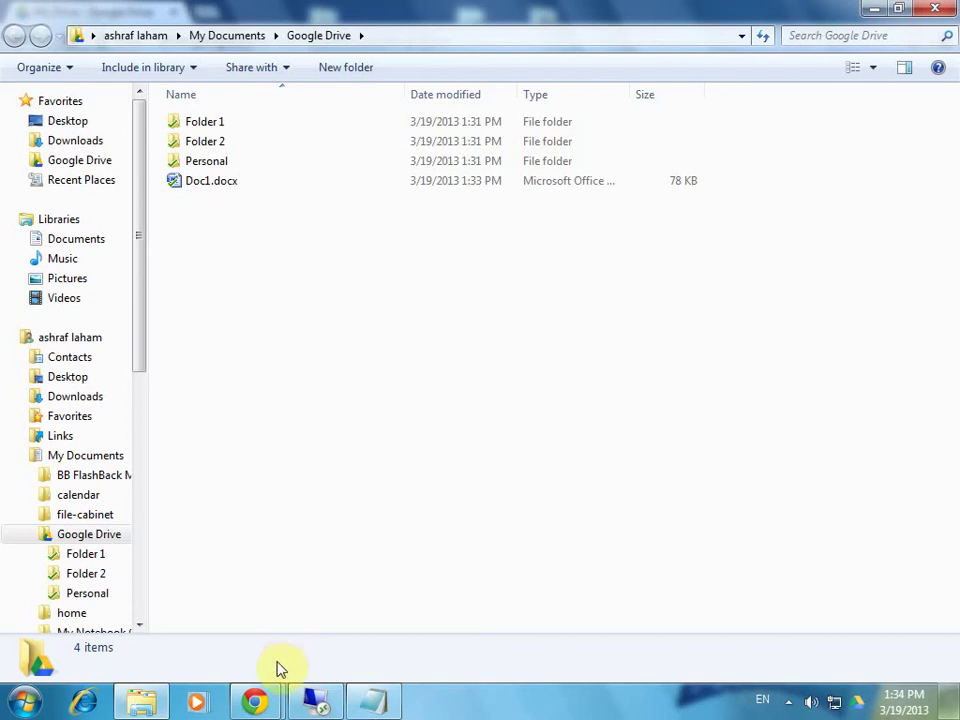
pyautogui.moveTo(255, 700)
pyautogui.click(196, 617)
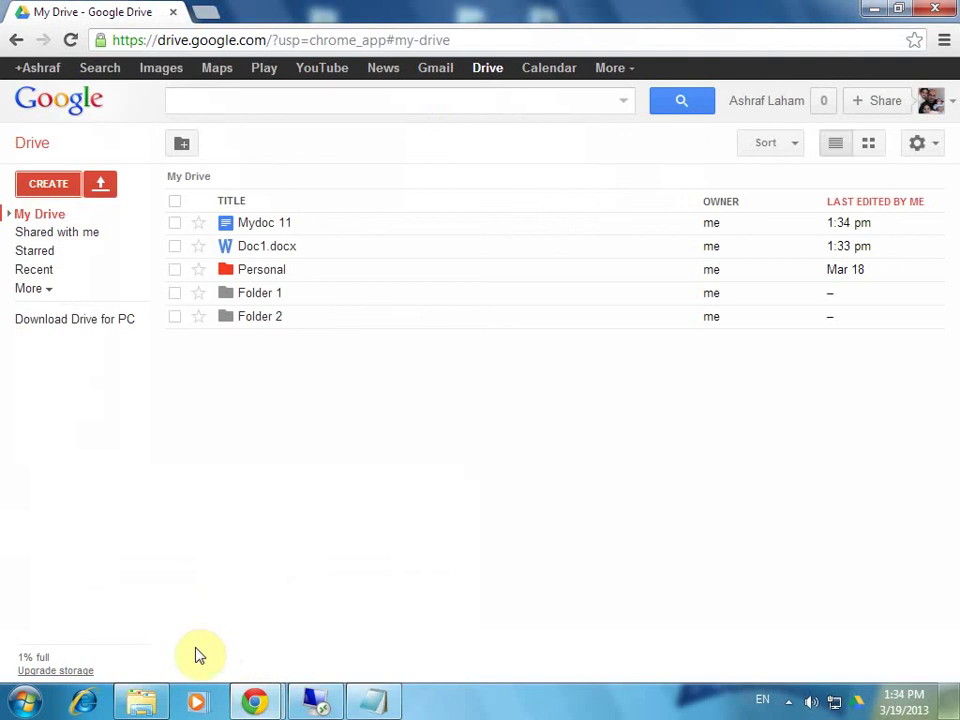
pyautogui.moveTo(152, 708)
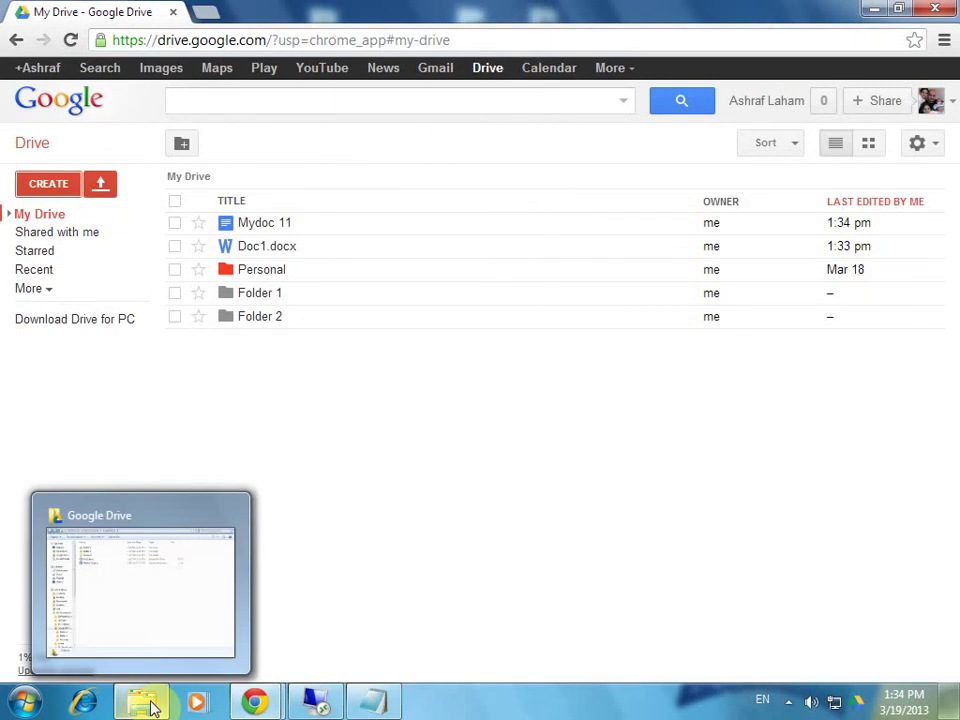
pyautogui.click(112, 526)
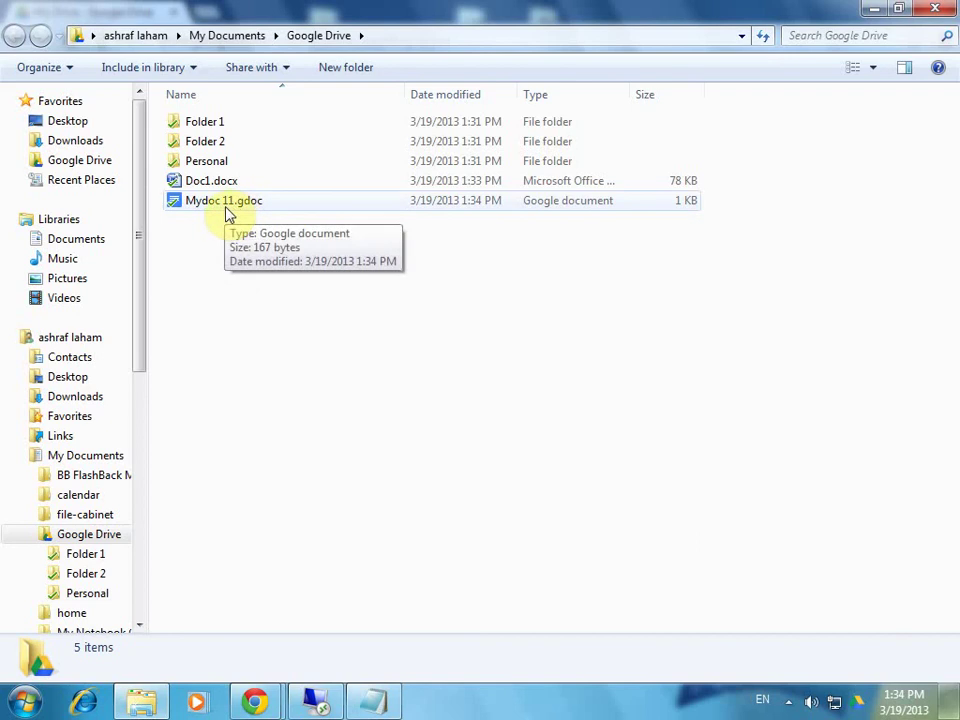
# - Minimize the local folder to return to My Drive on the web, and check the Google Drive desktop app's sync status
pyautogui.click(873, 9)
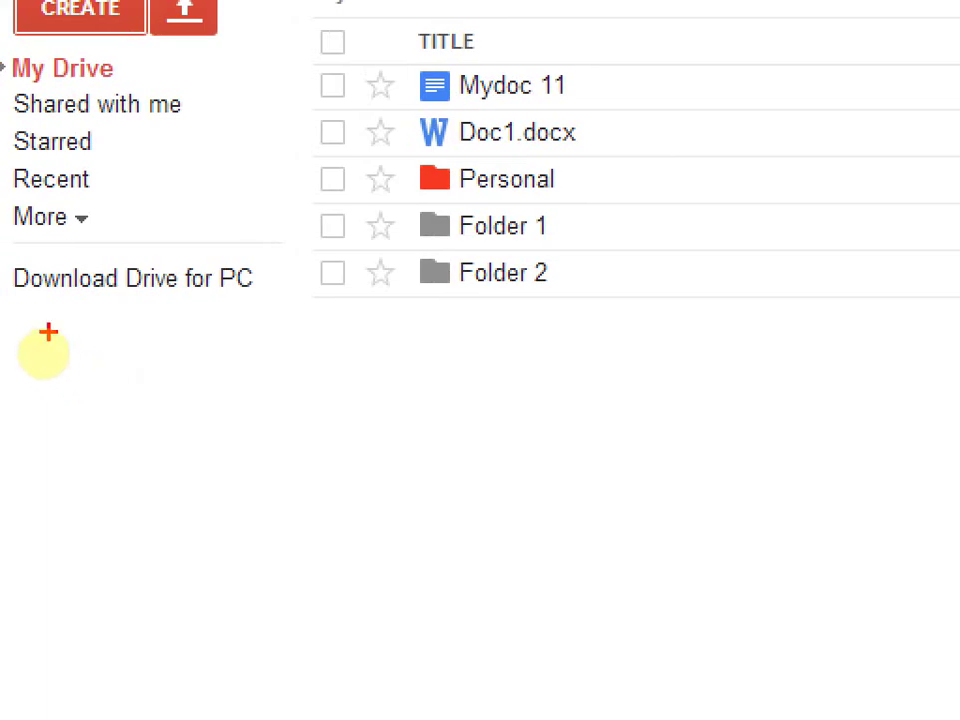
pyautogui.moveTo(22, 302); pyautogui.dragTo(264, 293)
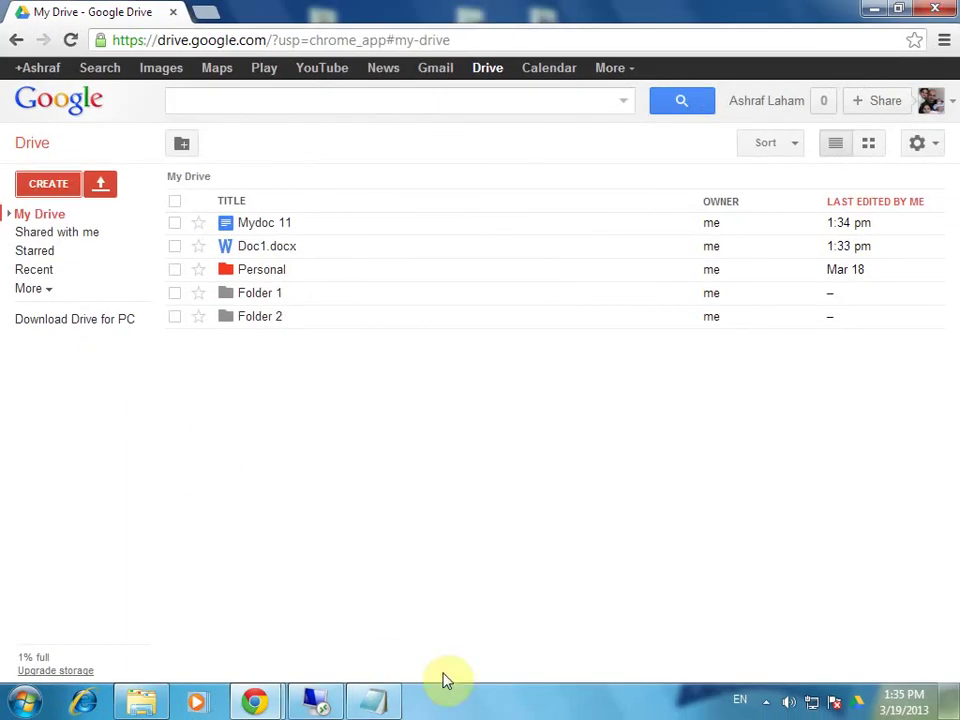
pyautogui.click(858, 704)
pyautogui.click(858, 706)
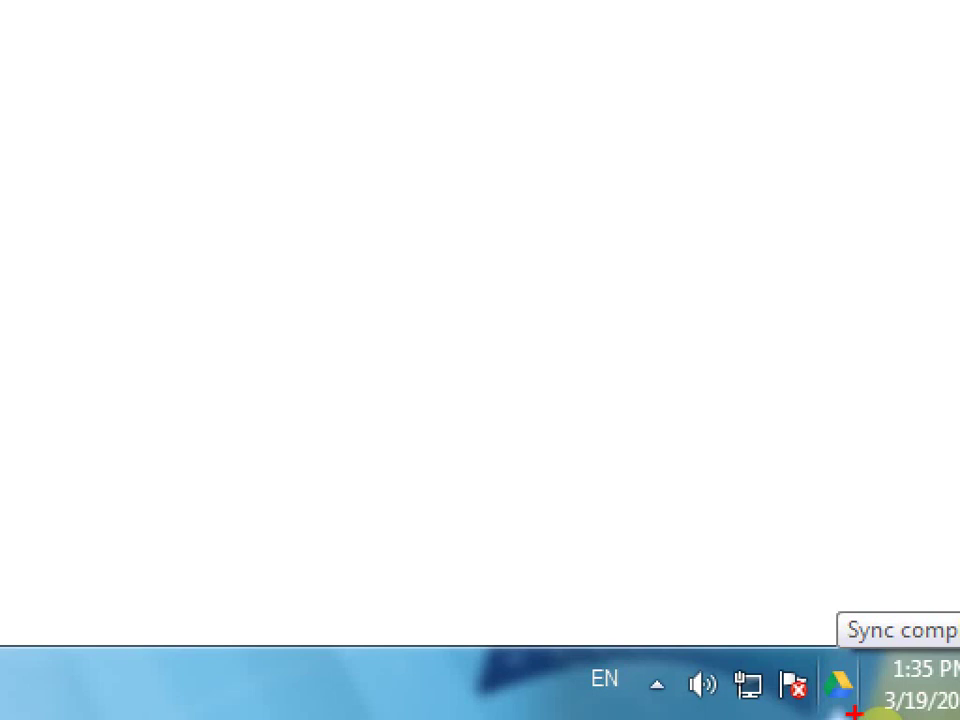
# - Review the synced files in the local Google Drive folder, and view the item types that can be created in My Drive on the web
pyautogui.click(138, 700)
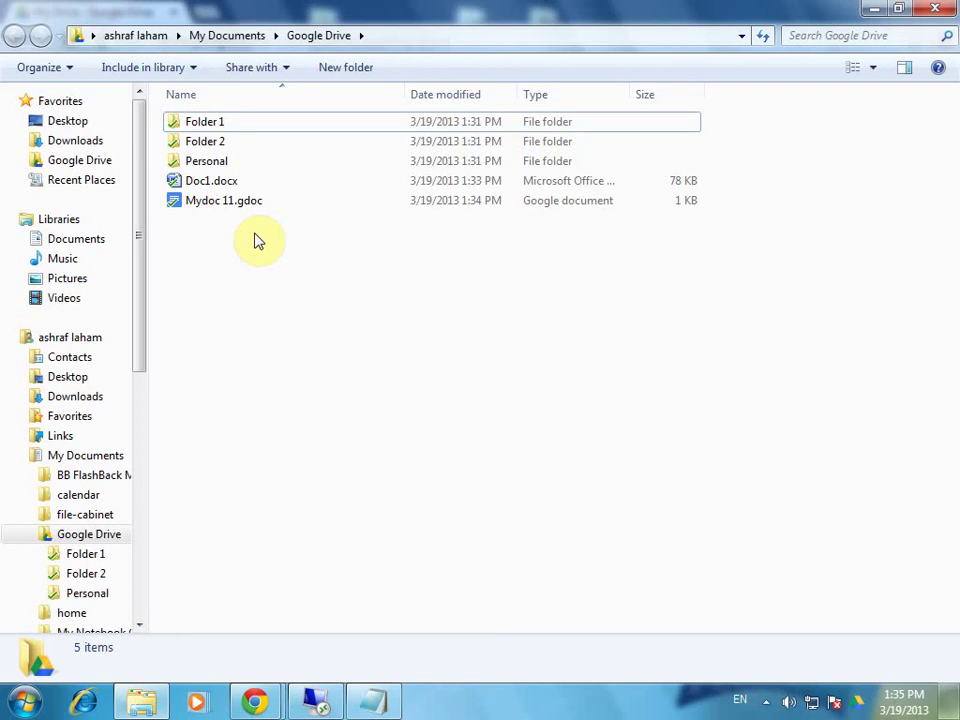
pyautogui.moveTo(255, 700)
pyautogui.click(208, 622)
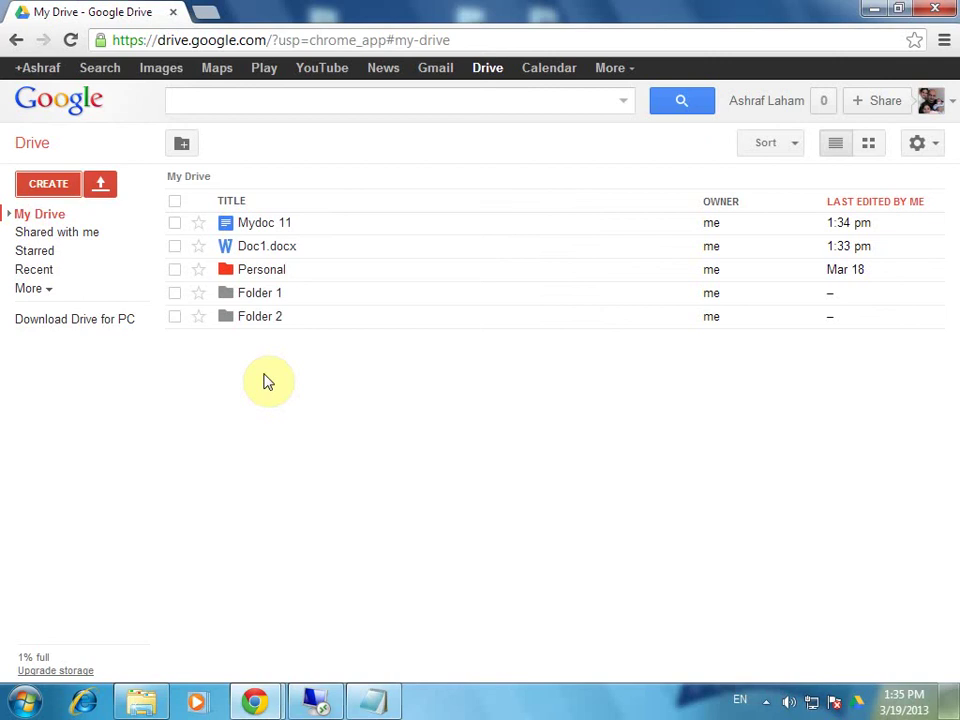
pyautogui.click(49, 188)
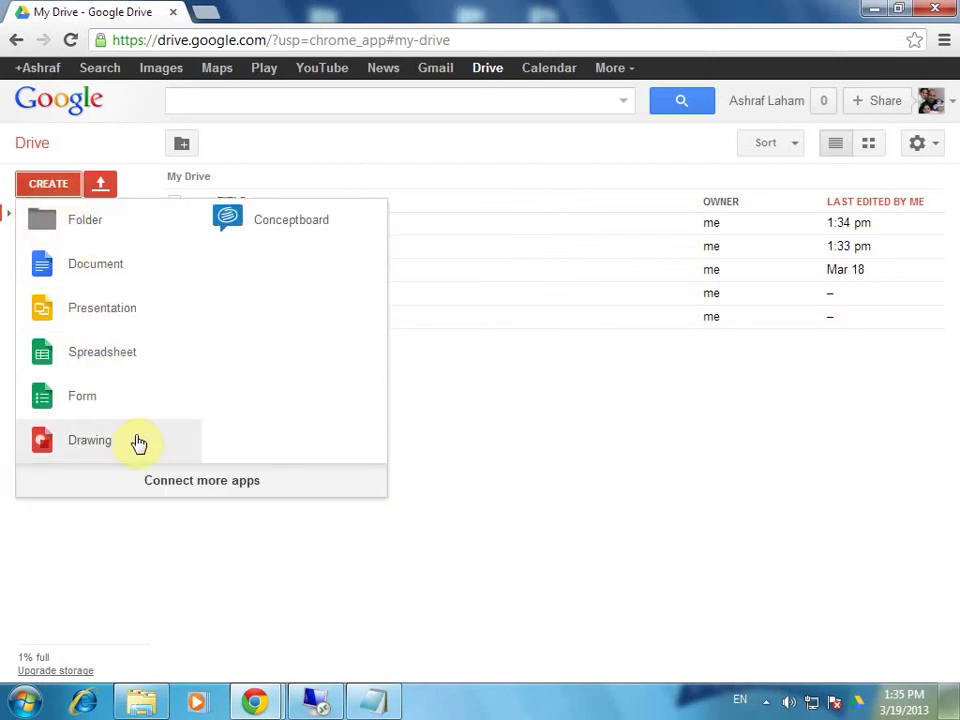